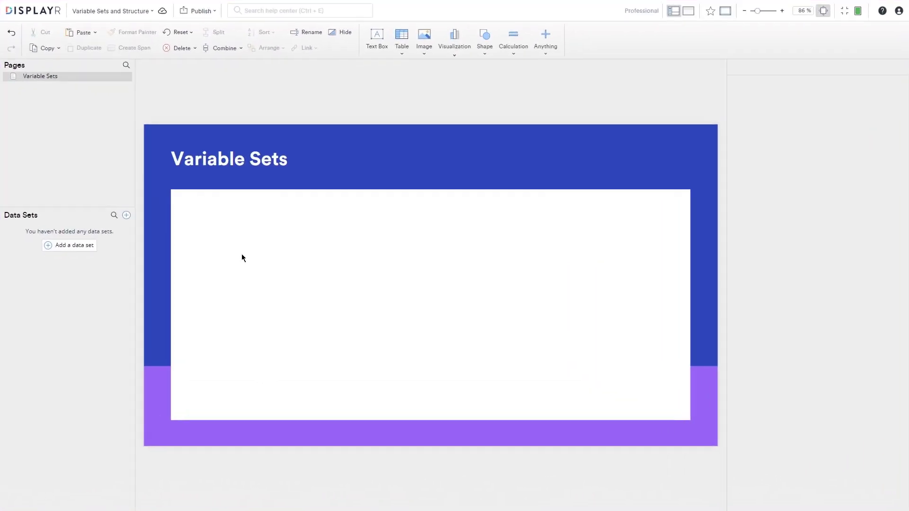
# Step: Import 'Cola Tracking - January to September.sav' from My Computer as a new data set
pyautogui.click(78, 246)
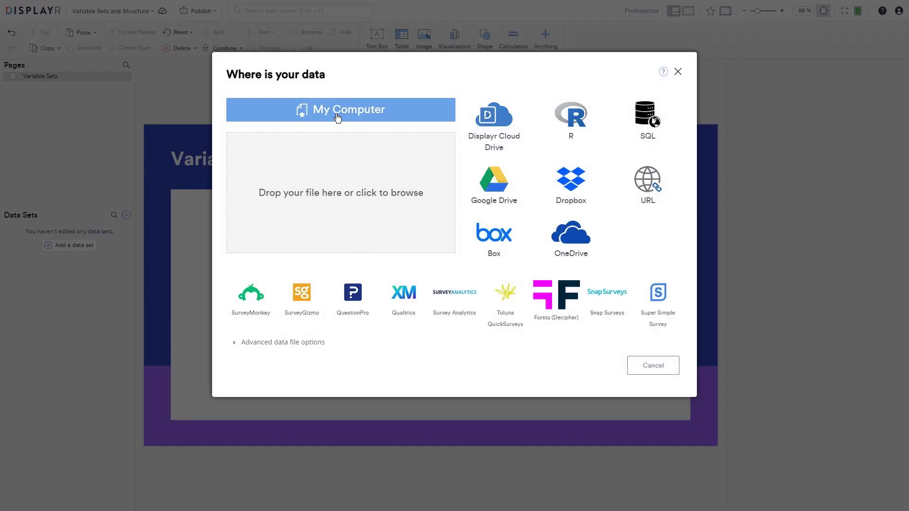
pyautogui.click(337, 113)
pyautogui.click(228, 89)
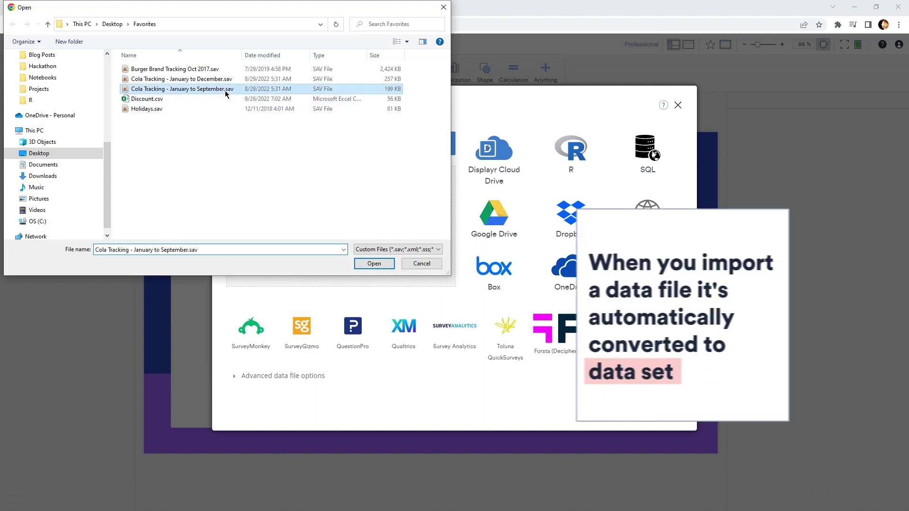
pyautogui.click(367, 264)
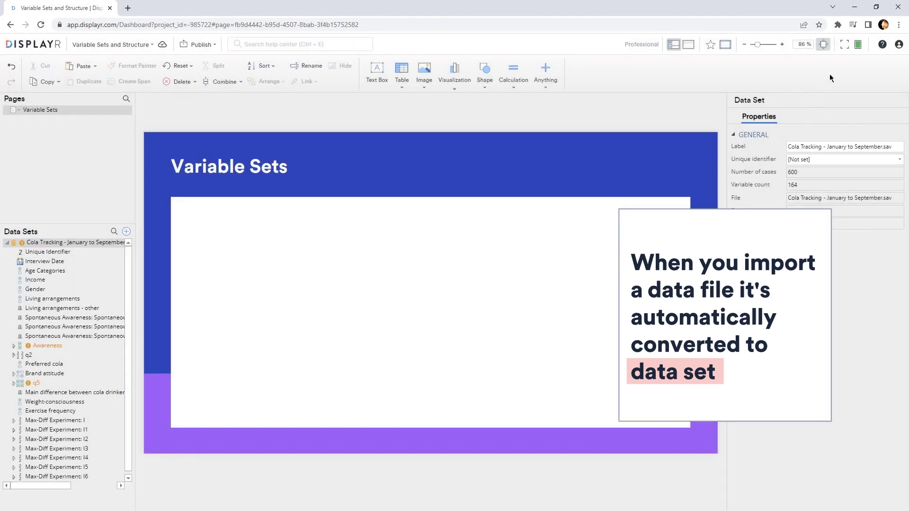
pyautogui.click(844, 45)
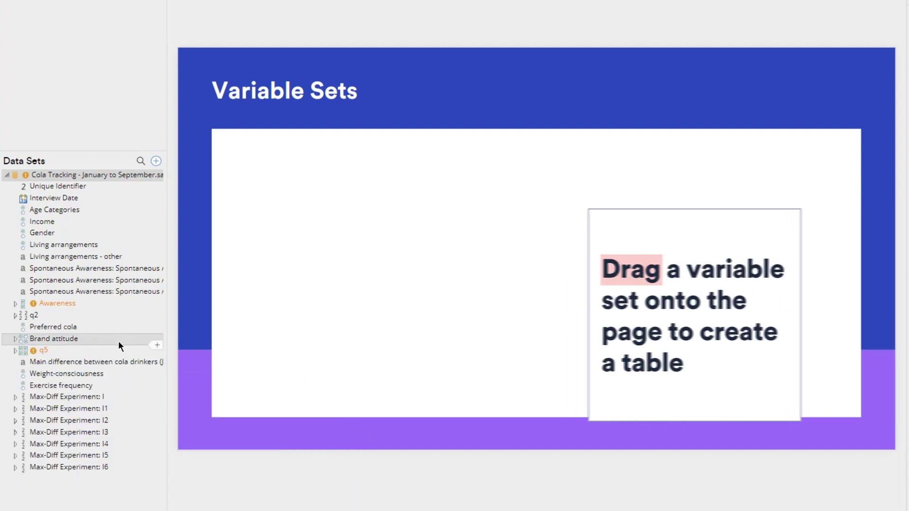
# Step: Drag the Brand attitude variable set onto the Variable Sets page to create its table
pyautogui.moveTo(119, 340); pyautogui.dragTo(229, 144)
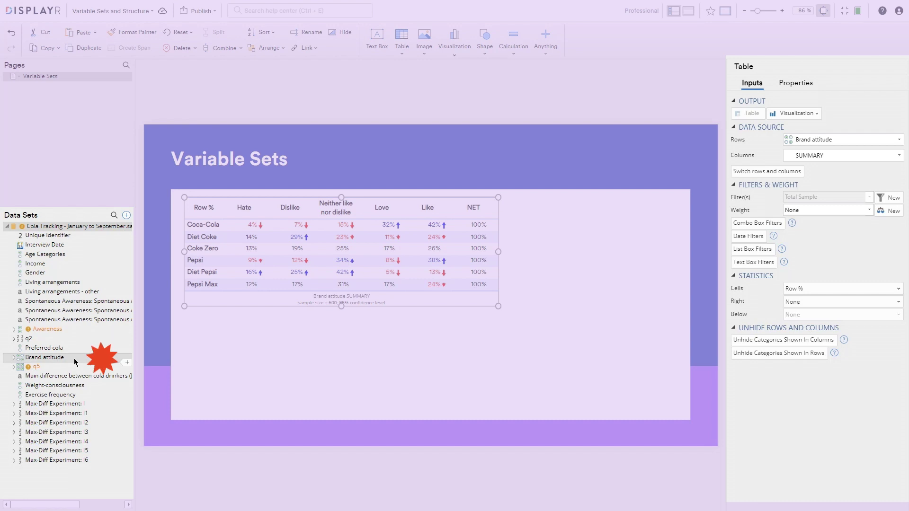
# Step: Select Brand attitude in the Data Sets tree to show its Variable Set properties
pyautogui.click(74, 358)
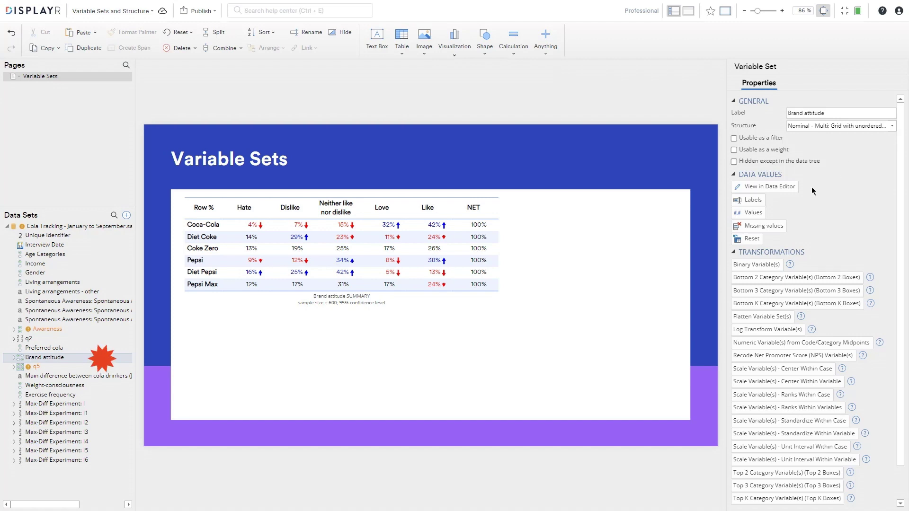
# Step: View Brand attitude in the Data Editor and inspect the q4a response column
pyautogui.rightClick(80, 358)
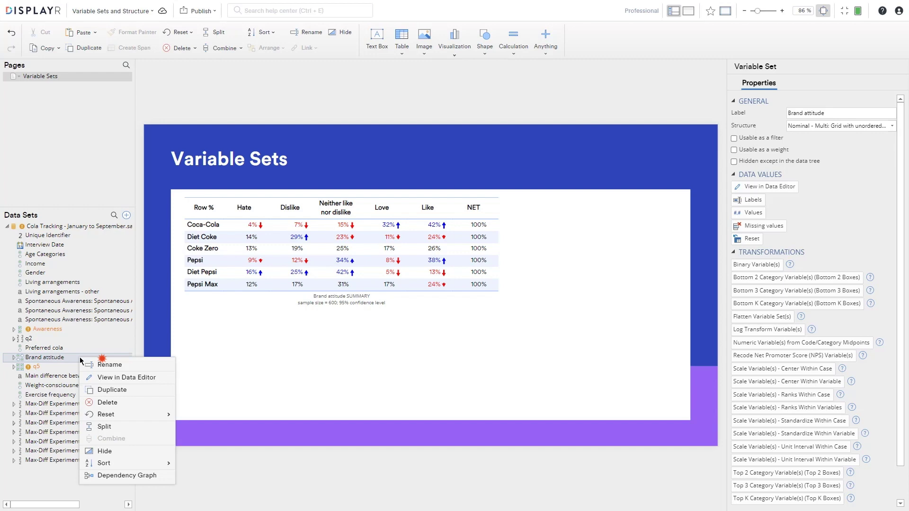
pyautogui.click(96, 377)
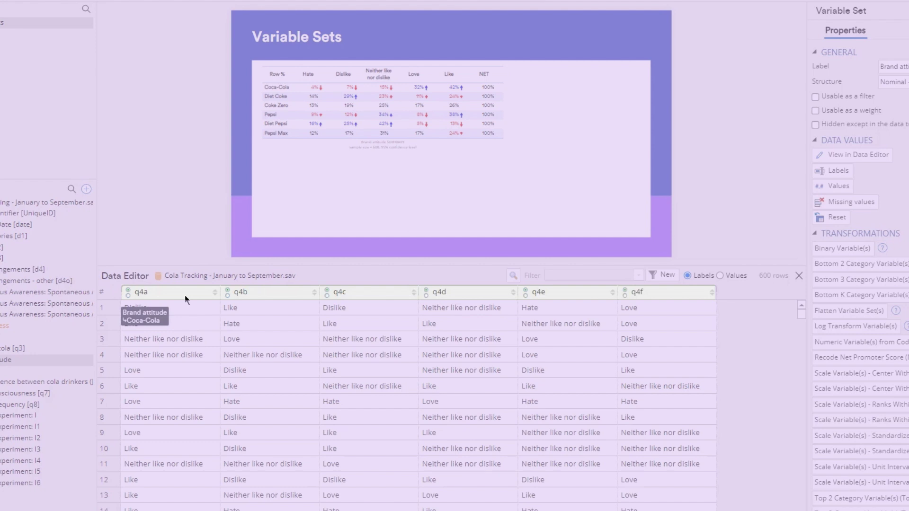
pyautogui.click(185, 295)
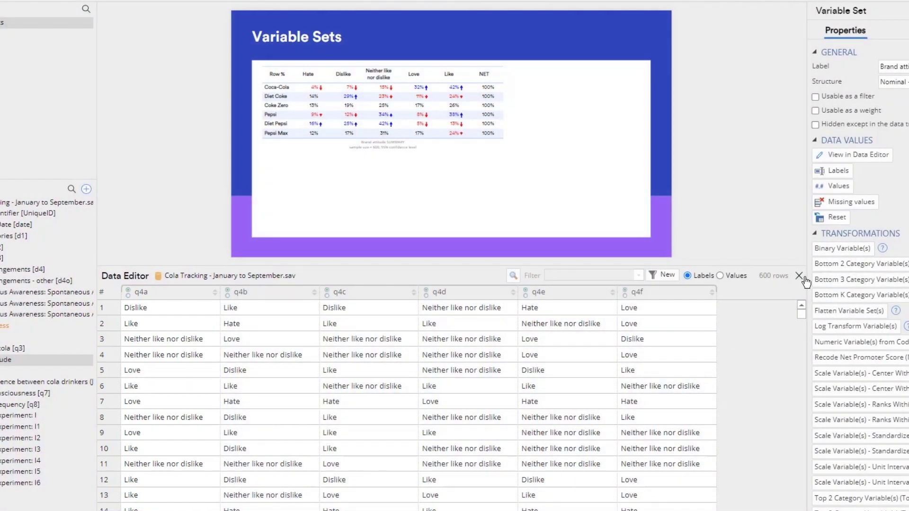
# Step: Close the Data Editor, then expand and collapse Brand attitude in the tree
pyautogui.click(799, 276)
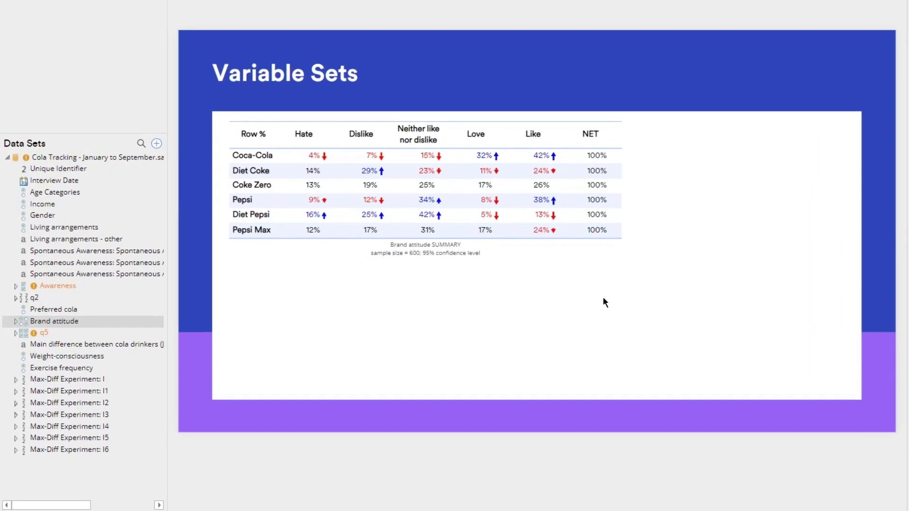
pyautogui.click(15, 322)
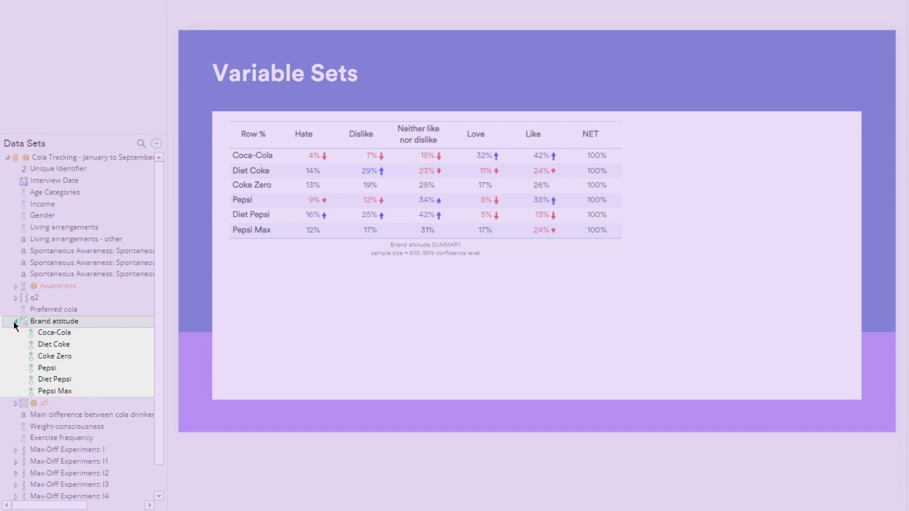
pyautogui.click(13, 320)
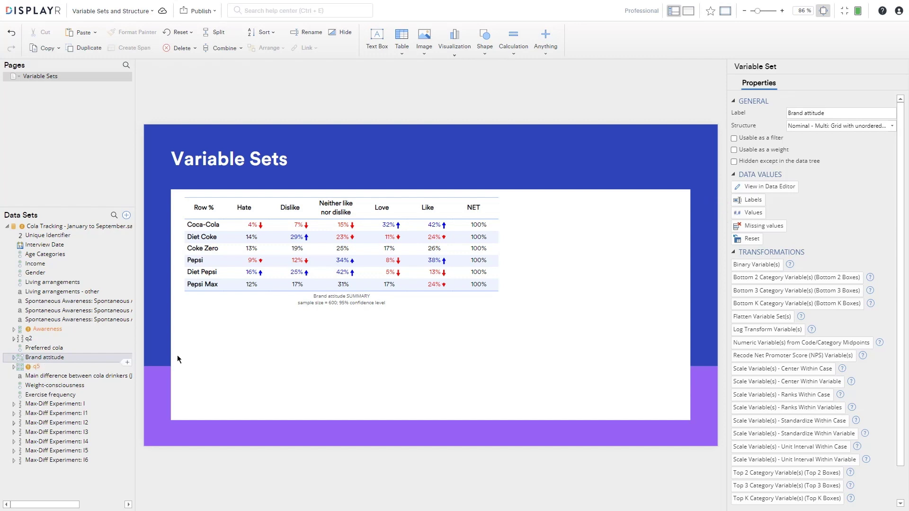
# Step: Swap Brand attitude's category values so Love is coded 2 and Like 1
pyautogui.click(754, 214)
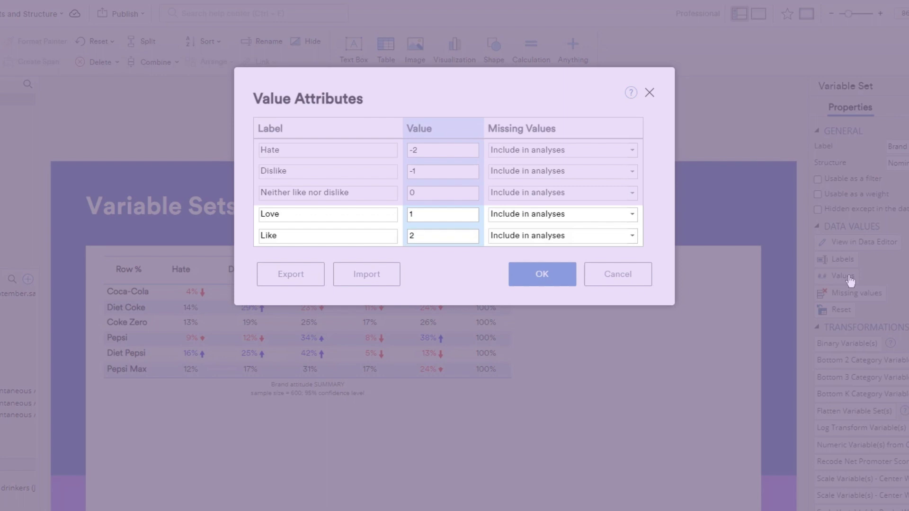
pyautogui.doubleClick(418, 217)
pyautogui.write('2')
pyautogui.doubleClick(433, 235)
pyautogui.write('1')
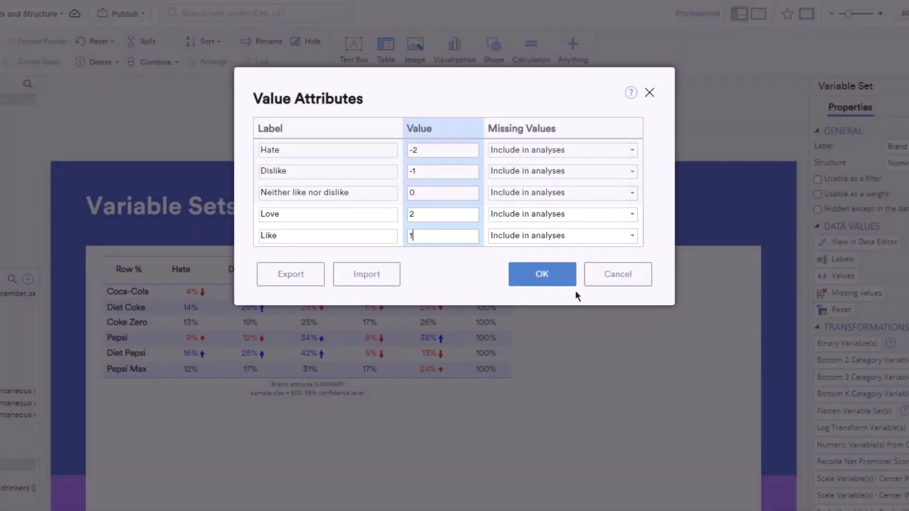
pyautogui.click(556, 283)
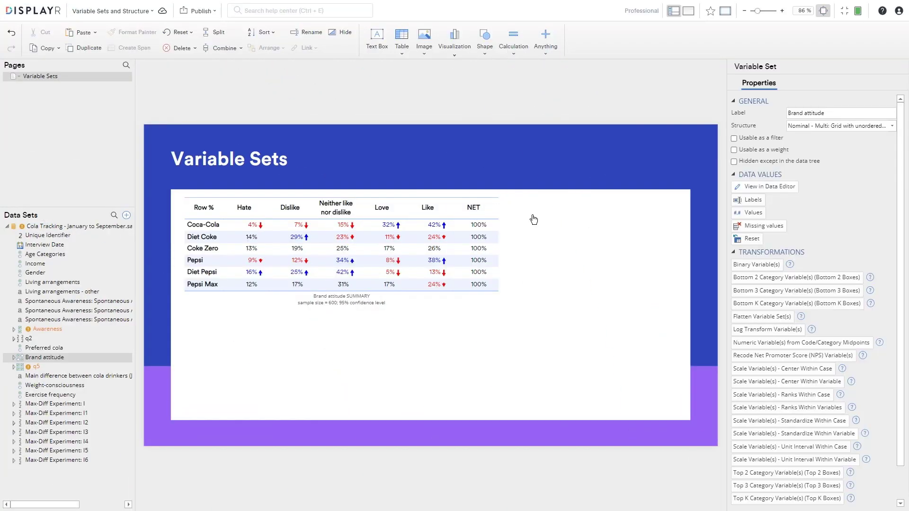
# Step: Merge the Love column into Like on the Brand attitude table
pyautogui.click(382, 209)
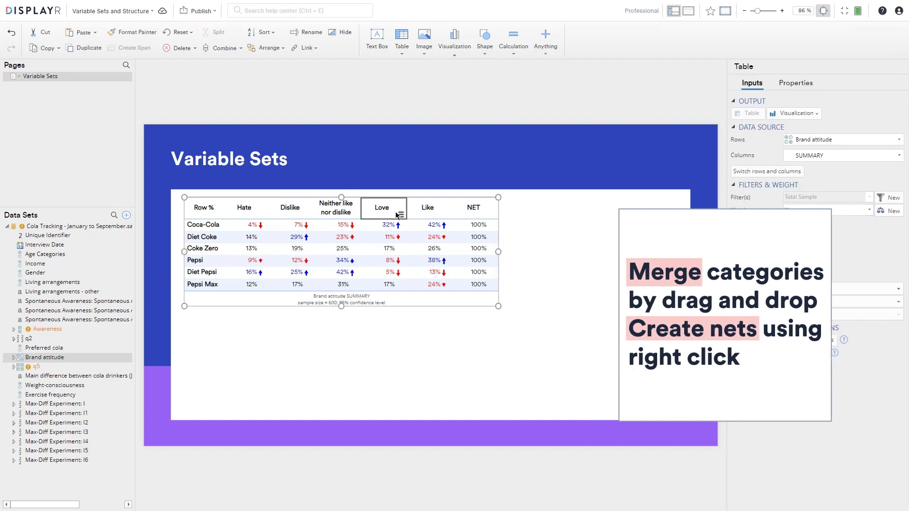
pyautogui.moveTo(398, 215); pyautogui.dragTo(446, 214)
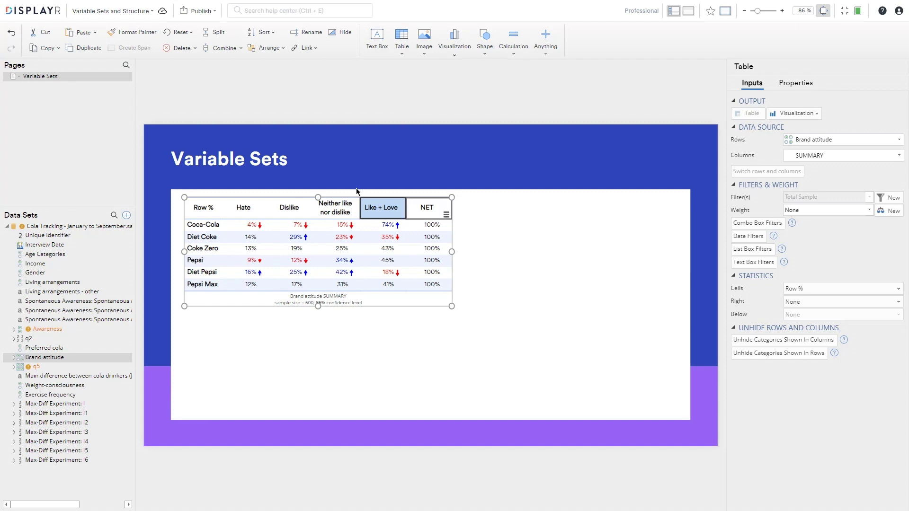
pyautogui.click(298, 163)
# Step: Title the page 'Brand Attitude' and add a Title Only page holding a Brand attitude table
pyautogui.moveTo(298, 164); pyautogui.dragTo(175, 161)
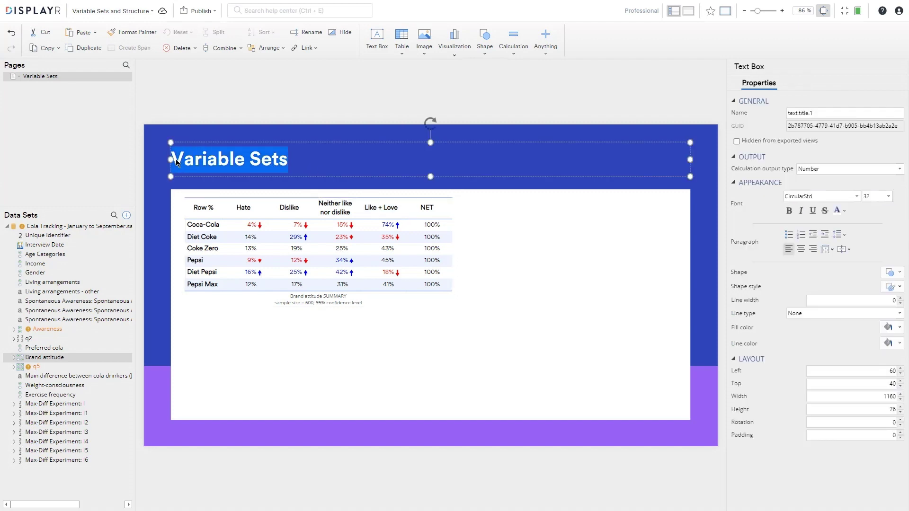
pyautogui.write('Brand Attitu')
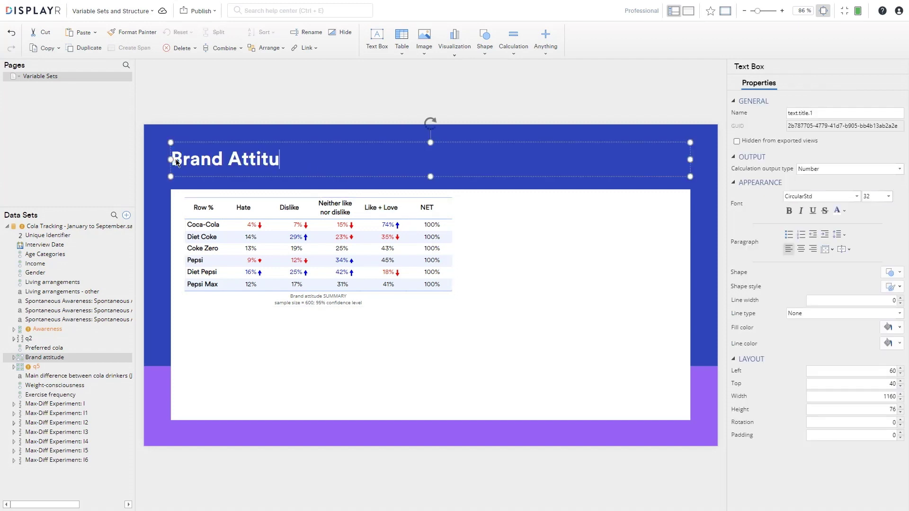
pyautogui.write('de')
pyautogui.click(609, 276)
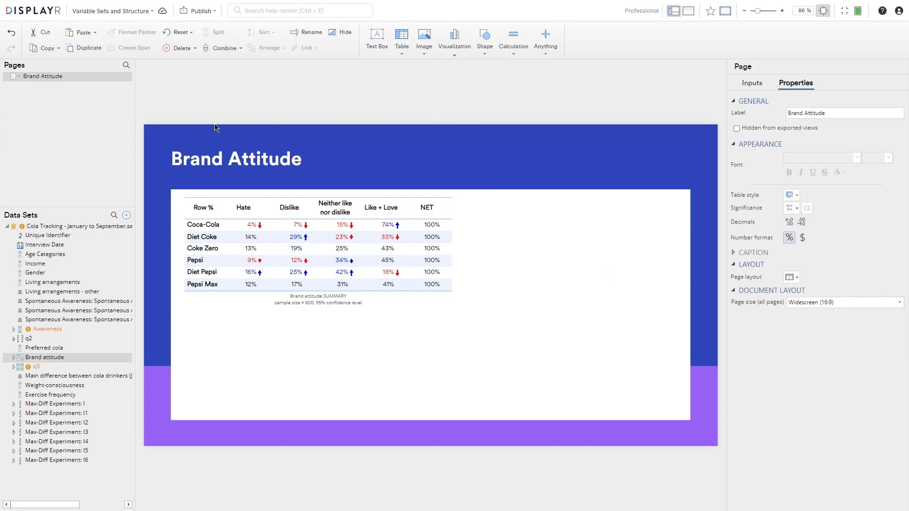
pyautogui.click(128, 82)
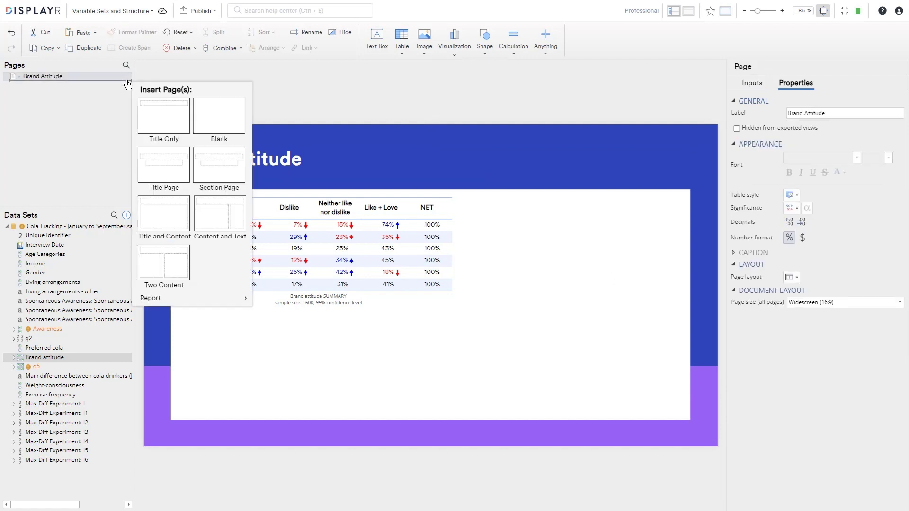
pyautogui.click(158, 126)
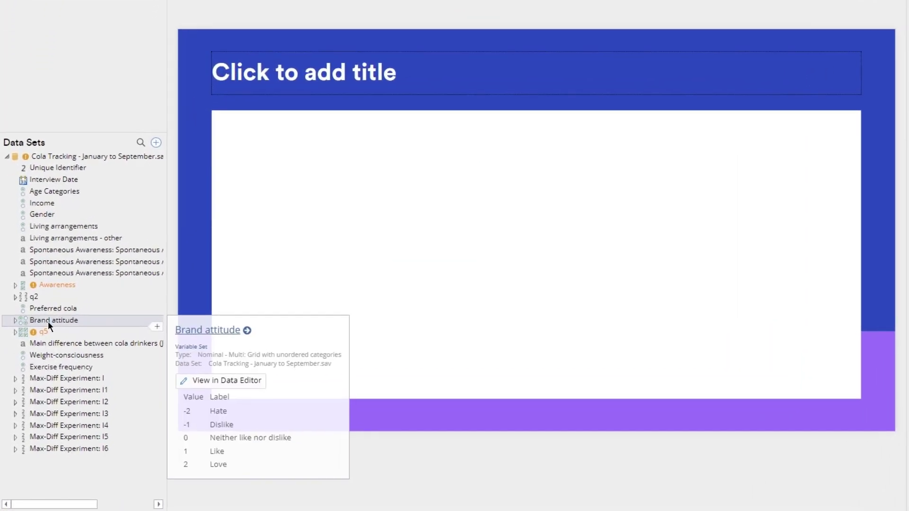
pyautogui.moveTo(47, 322); pyautogui.dragTo(228, 114)
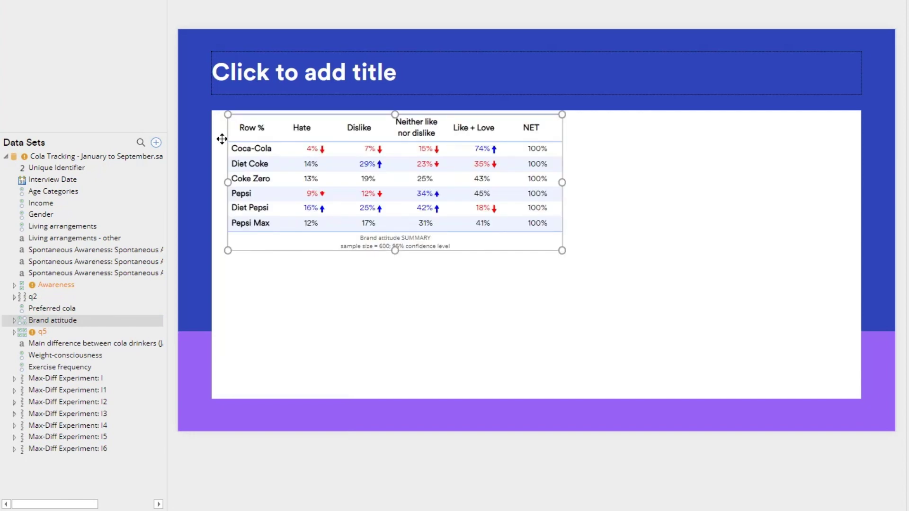
# Step: Duplicate Brand attitude and rename the copy 'Brand attitude - Detailed'
pyautogui.moveTo(53, 320)
pyautogui.rightClick(77, 319)
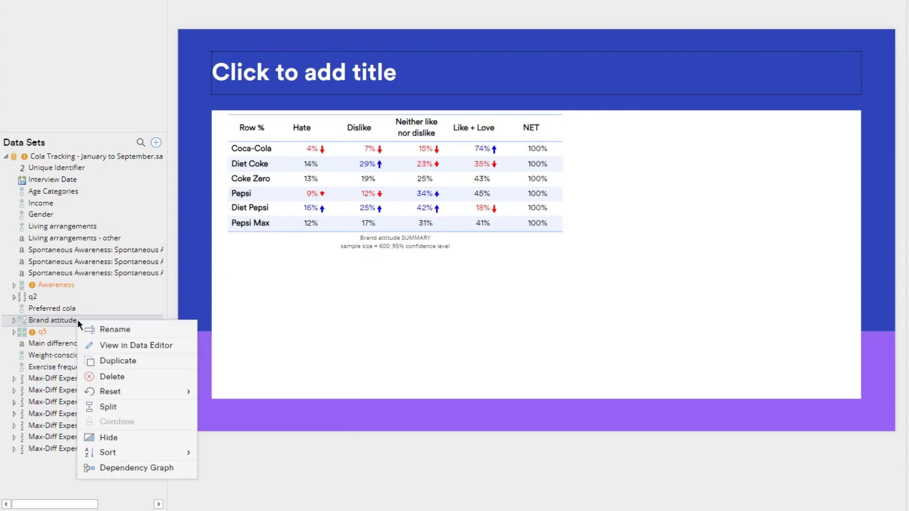
pyautogui.click(115, 361)
pyautogui.click(85, 328)
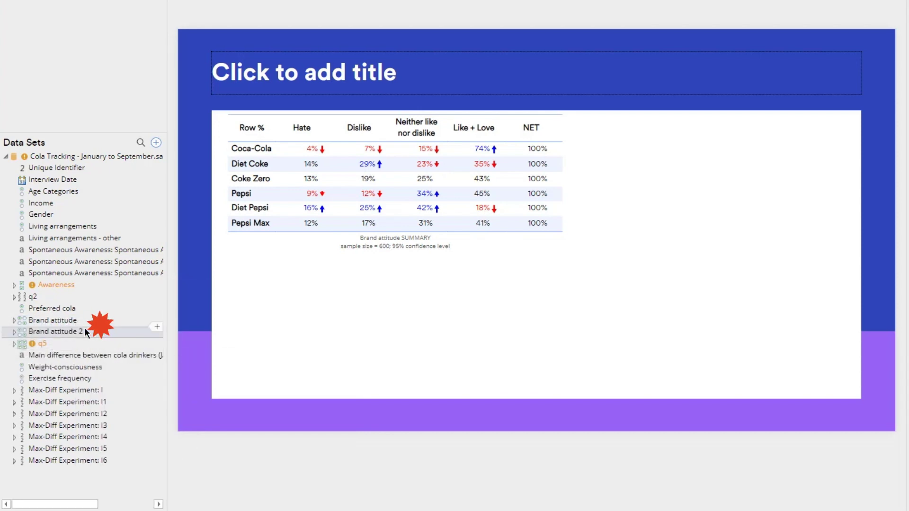
pyautogui.rightClick(83, 331)
pyautogui.click(104, 338)
pyautogui.press('End')
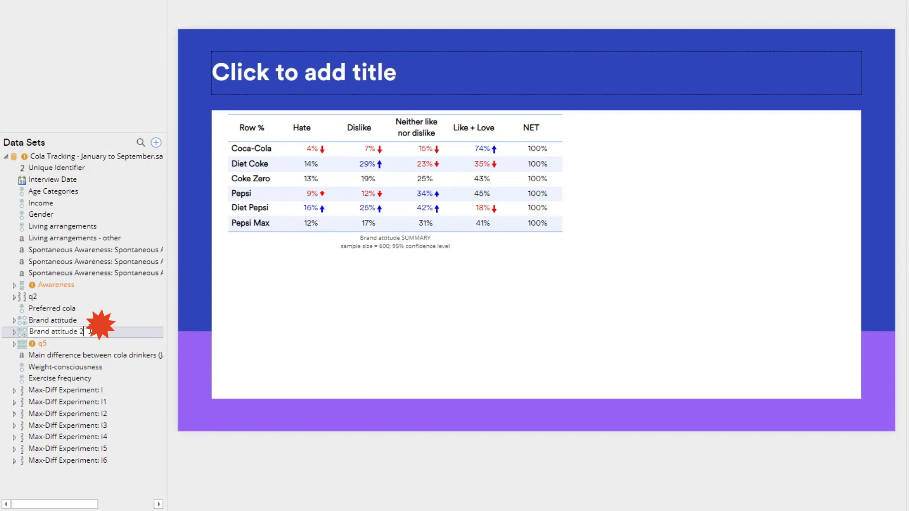
pyautogui.press('BackSpace')
pyautogui.write('- Datailed')
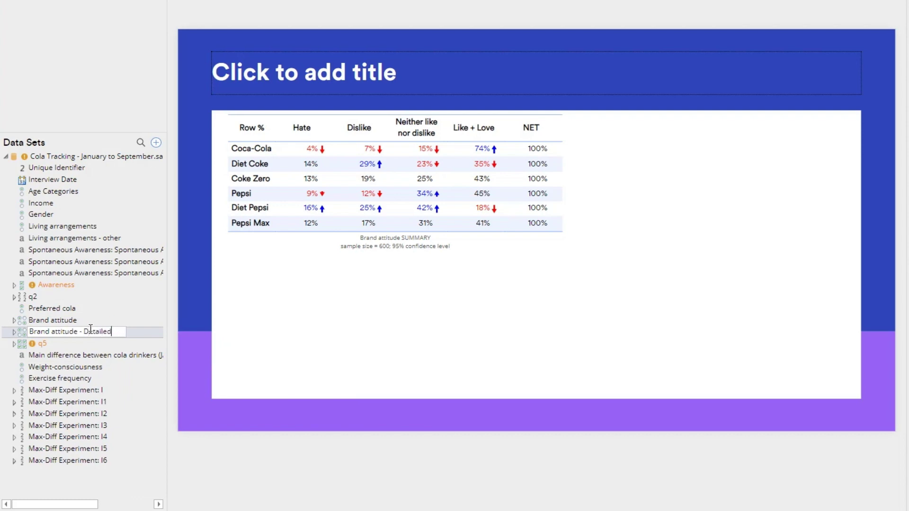
pyautogui.press('Return')
# Step: Add a Brand attitude - Detailed table below and reset Like + Love into separate categories
pyautogui.moveTo(90, 331); pyautogui.dragTo(227, 262)
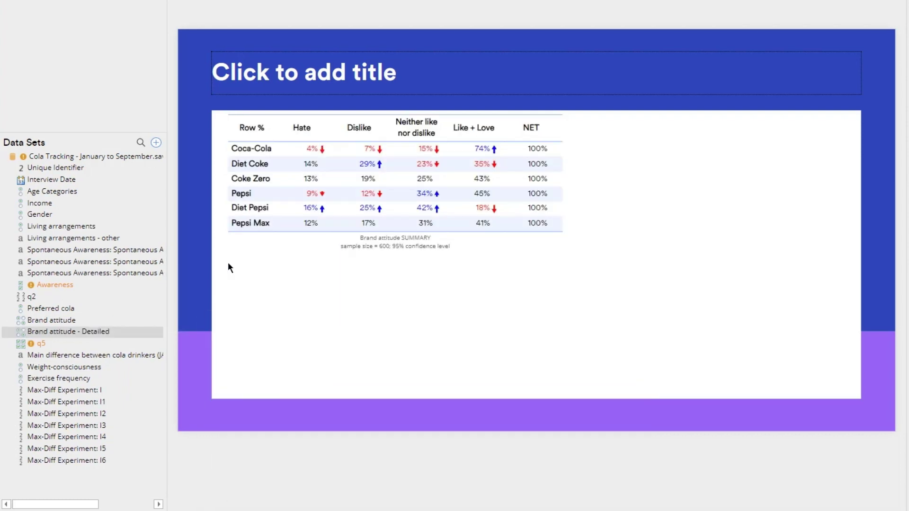
pyautogui.moveTo(475, 276)
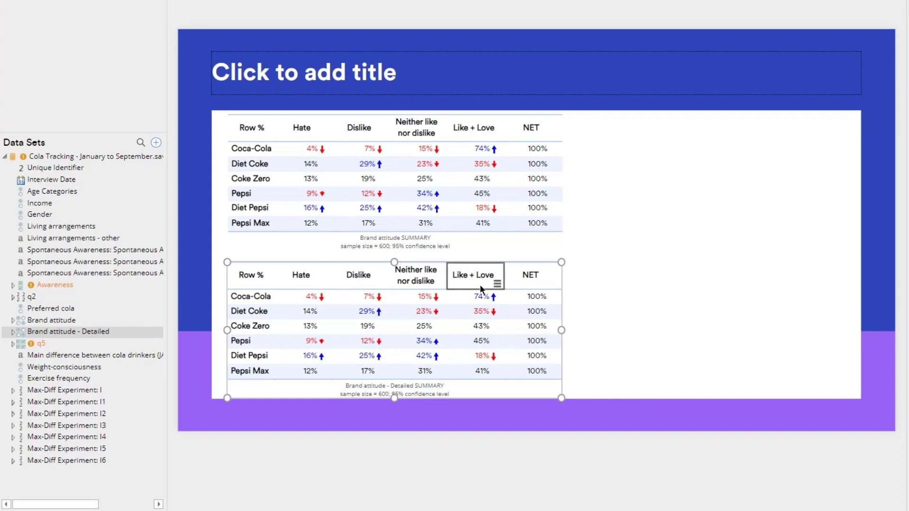
pyautogui.click(477, 282)
pyautogui.rightClick(477, 283)
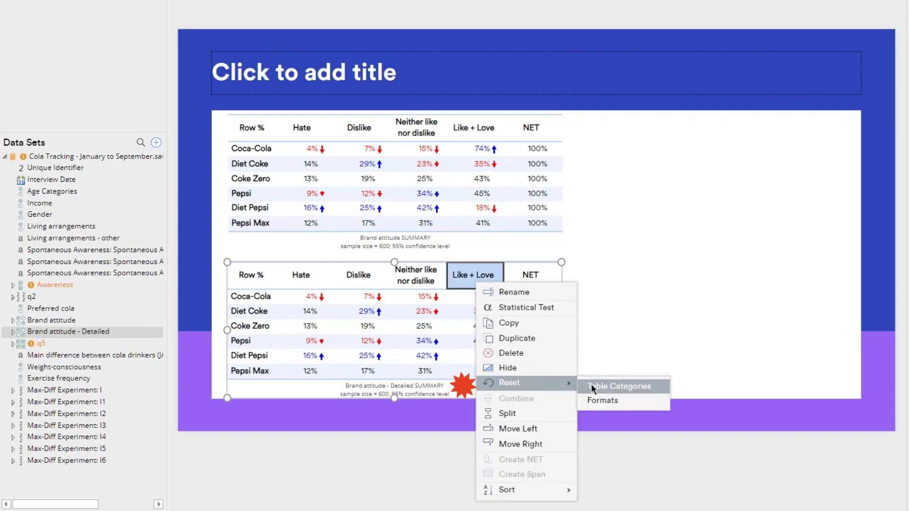
pyautogui.moveTo(509, 383)
pyautogui.click(593, 388)
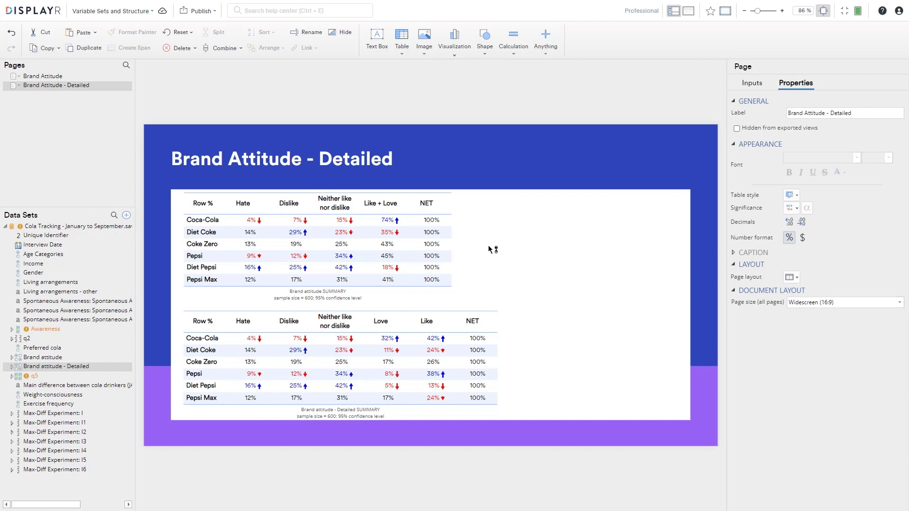
# Step: Change Brand attitude - Detailed's structure to Numeric - Multi, showing average scores per brand
pyautogui.click(75, 367)
pyautogui.click(891, 126)
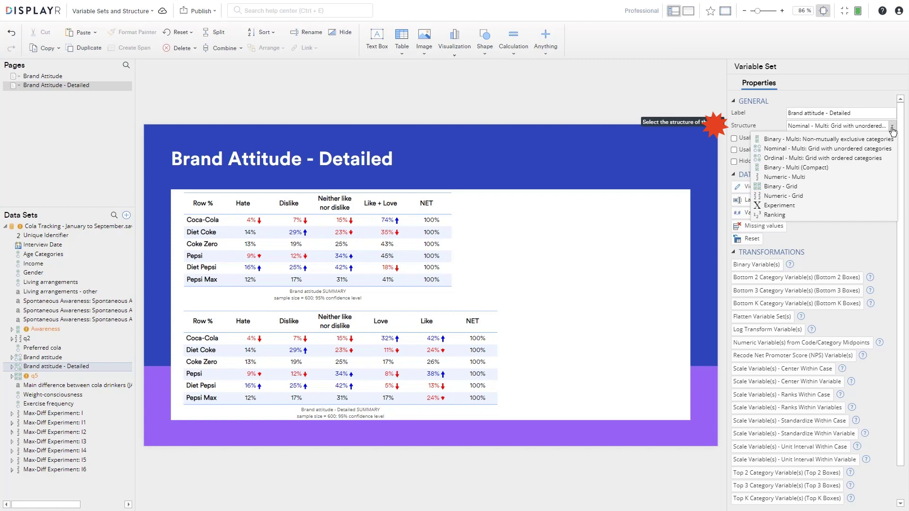
pyautogui.click(807, 177)
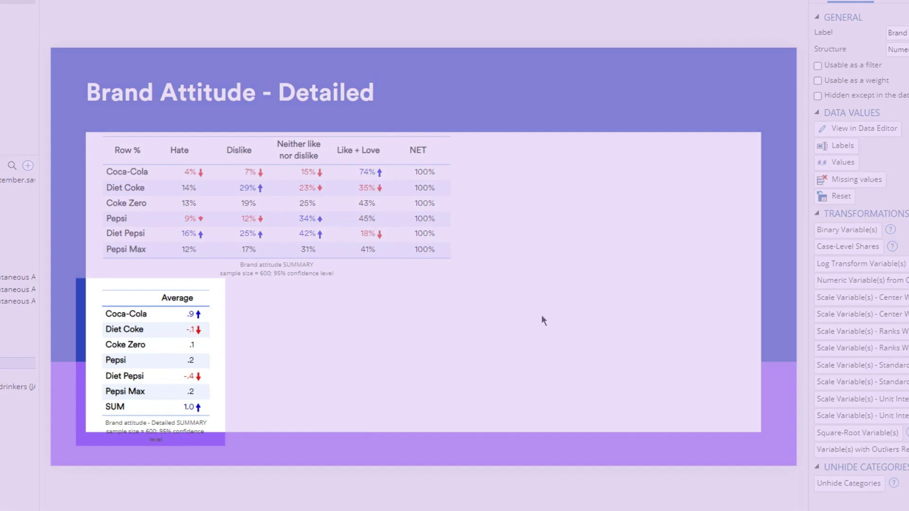
pyautogui.click(517, 319)
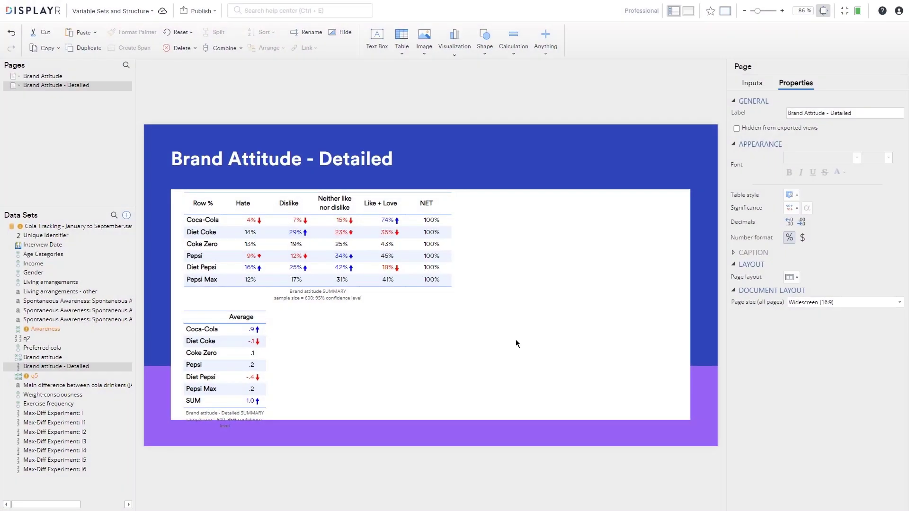
# Step: Insert a Title Only page after Brand Attitude - Detailed, titled 'Date and Text Variables'
pyautogui.moveTo(116, 89); pyautogui.dragTo(127, 94)
pyautogui.click(126, 94)
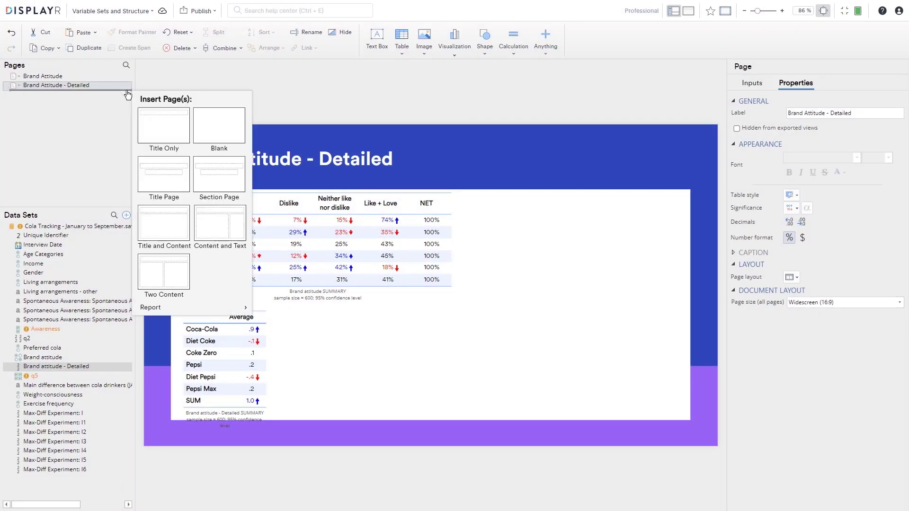
pyautogui.click(164, 126)
pyautogui.click(179, 149)
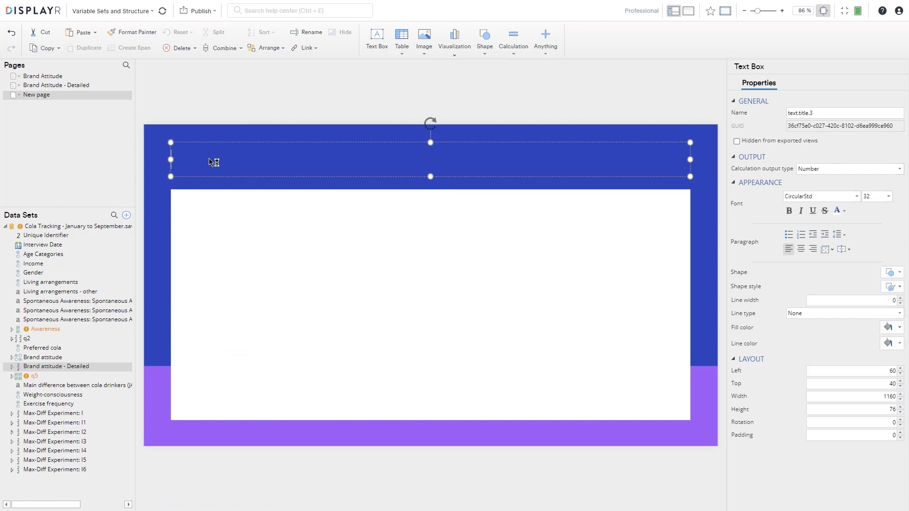
pyautogui.write('Date and Te')
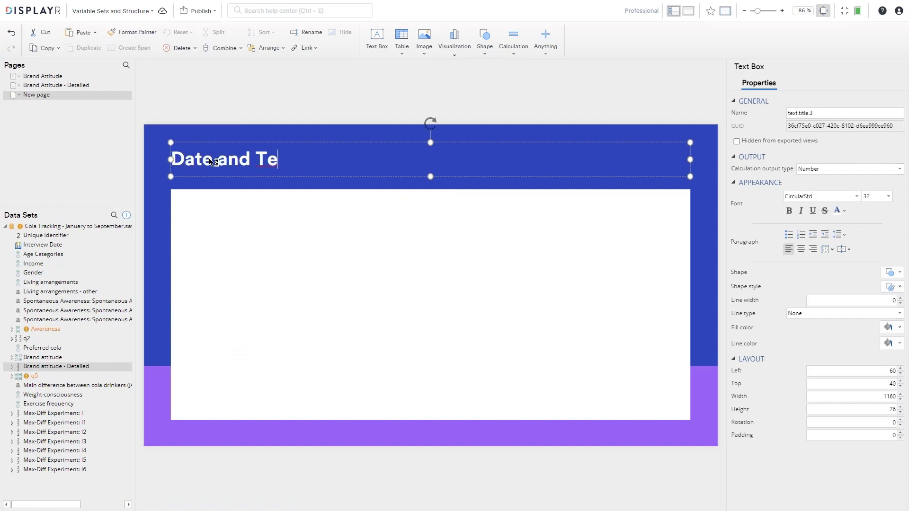
pyautogui.write('xt Variables')
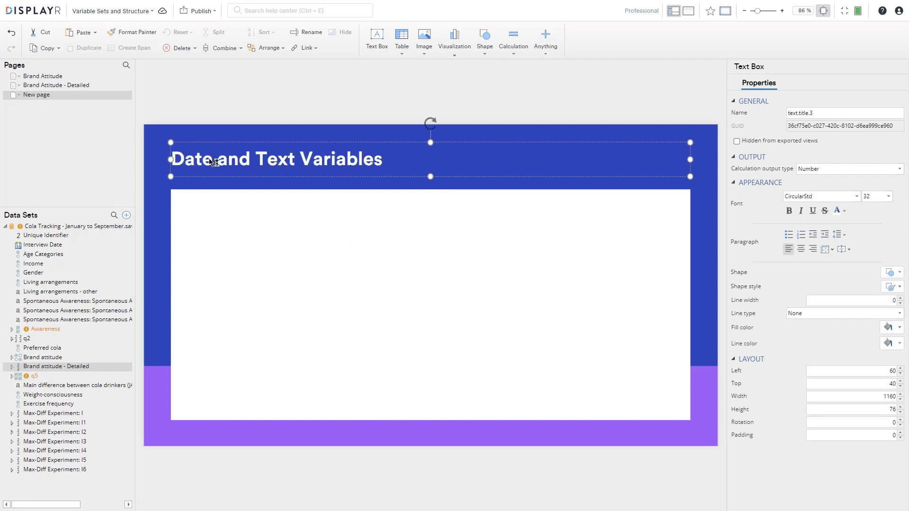
pyautogui.moveTo(43, 245)
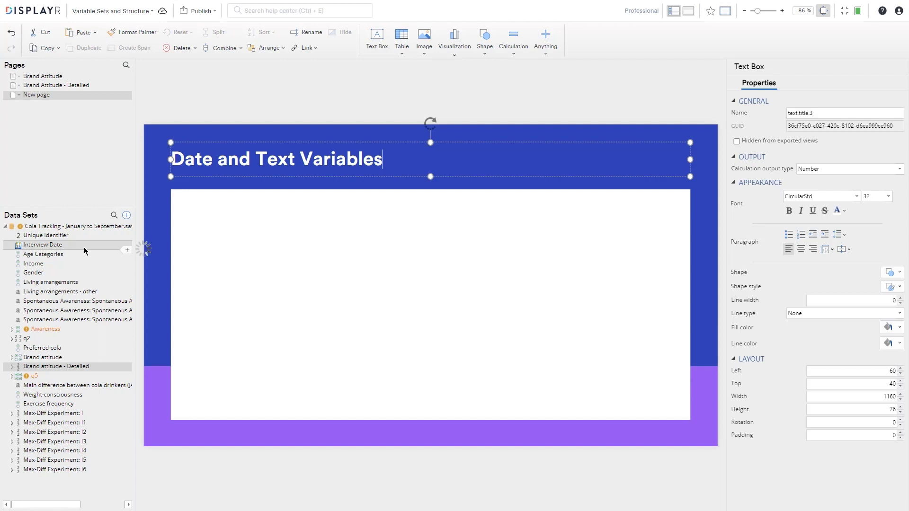
# Step: Add tables for Interview Date and Main difference between cola drinkers to the page
pyautogui.click(87, 245)
pyautogui.keyDown('ctrl'); pyautogui.click(87, 387); pyautogui.keyUp('ctrl')
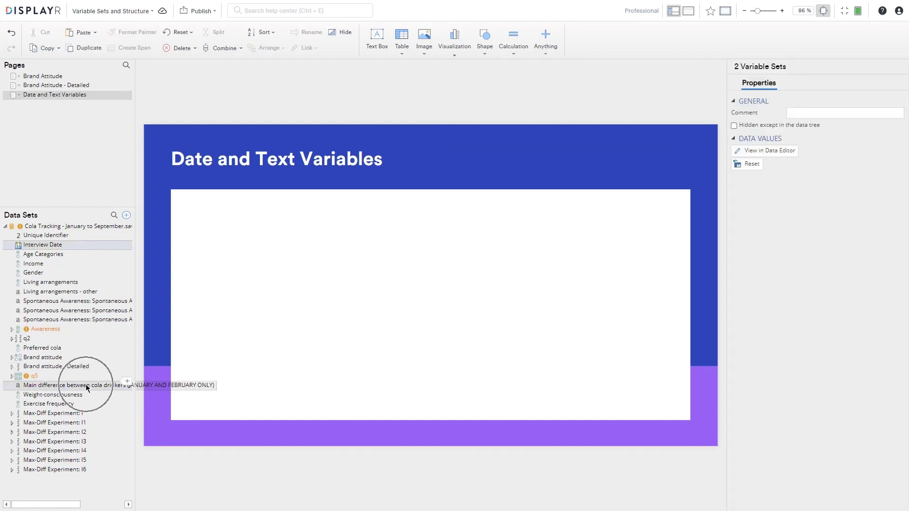
pyautogui.moveTo(87, 387); pyautogui.dragTo(176, 379)
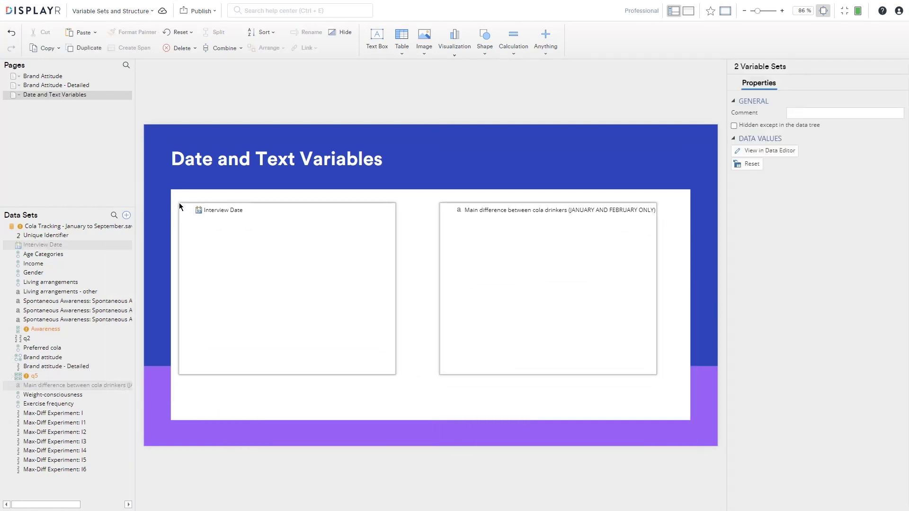
pyautogui.click(377, 262)
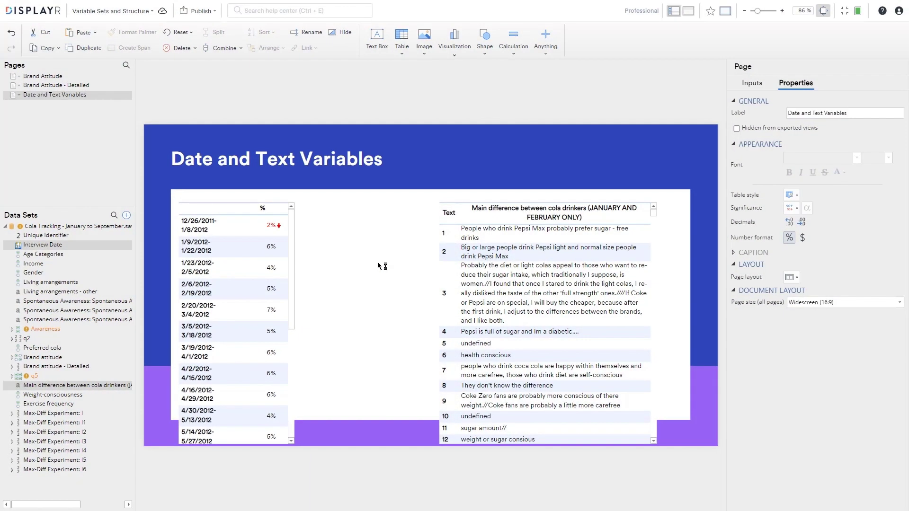
# Step: Aggregate Interview Date by Month so the table covers January to September 2012
pyautogui.click(67, 246)
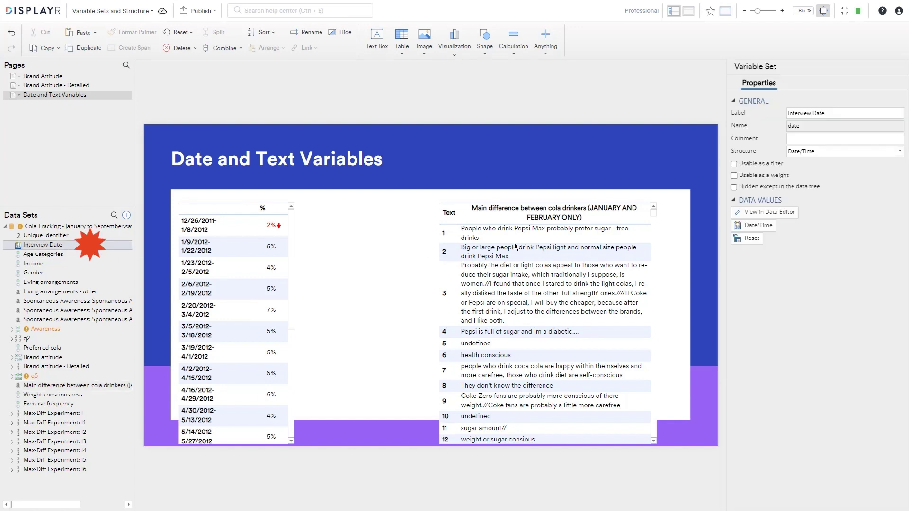
pyautogui.click(766, 228)
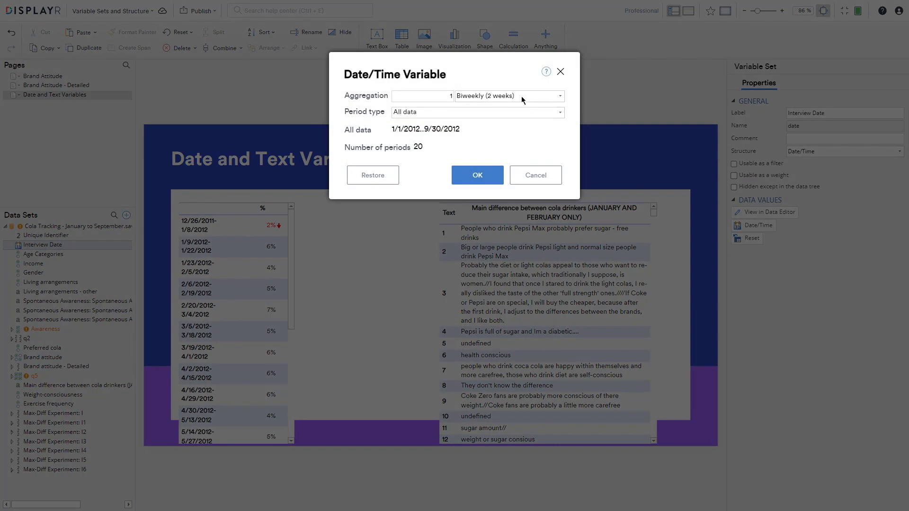
pyautogui.click(523, 99)
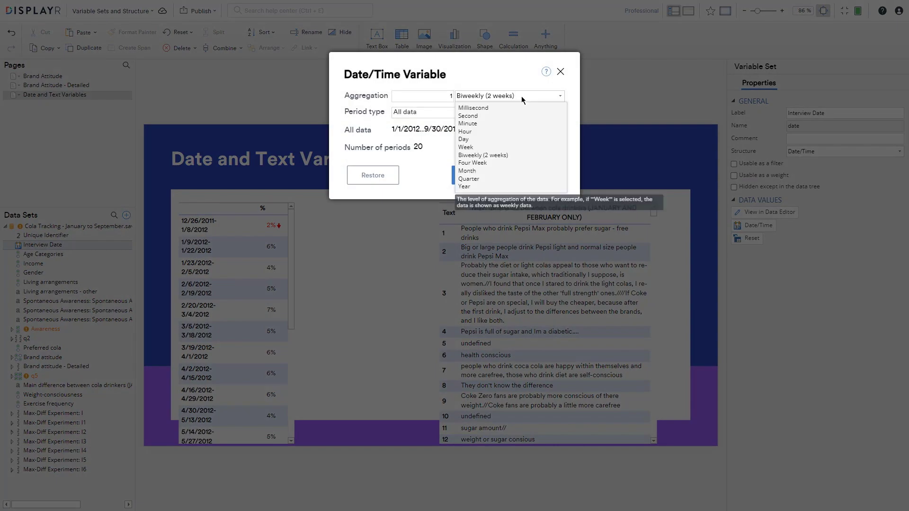
pyautogui.click(499, 172)
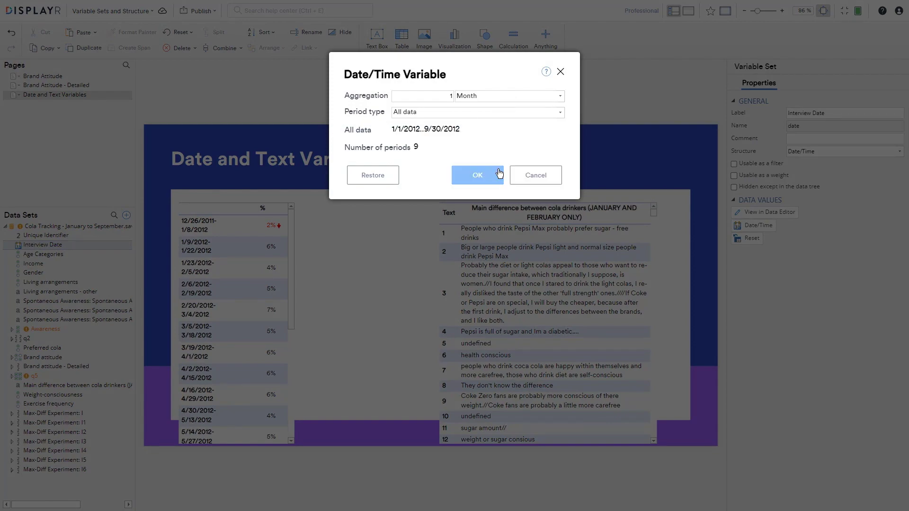
pyautogui.click(488, 177)
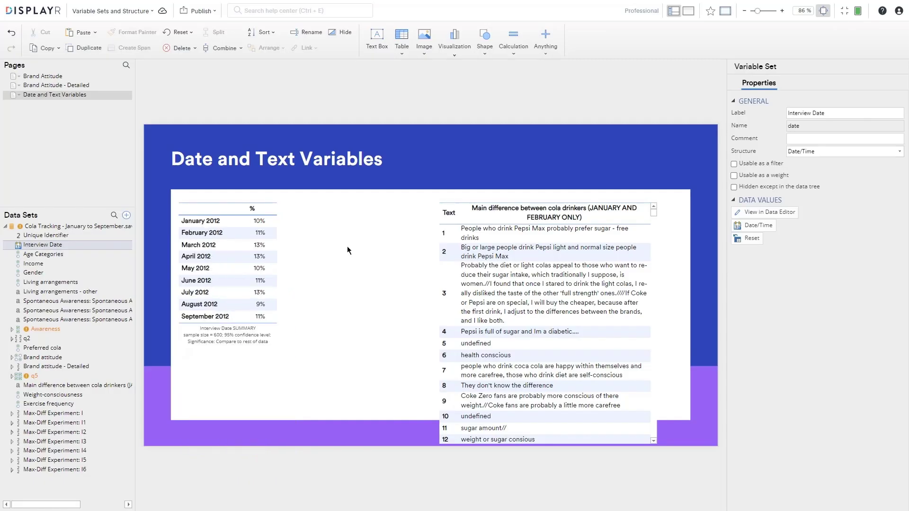
pyautogui.click(348, 246)
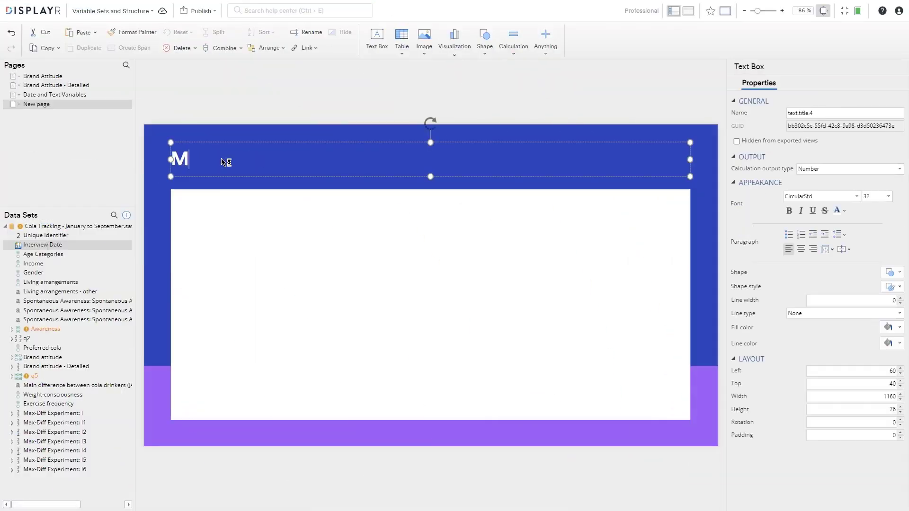
pyautogui.write('issing Data Setti')
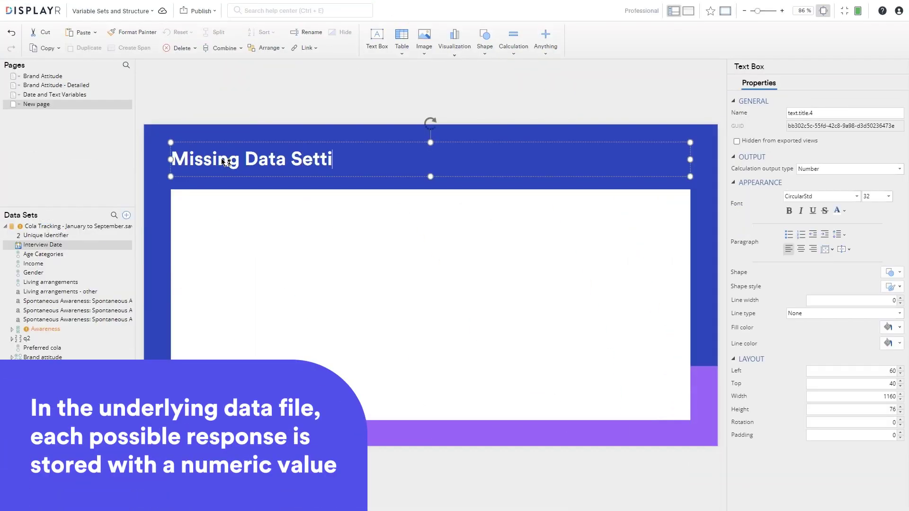
pyautogui.write('ngs and Value Att')
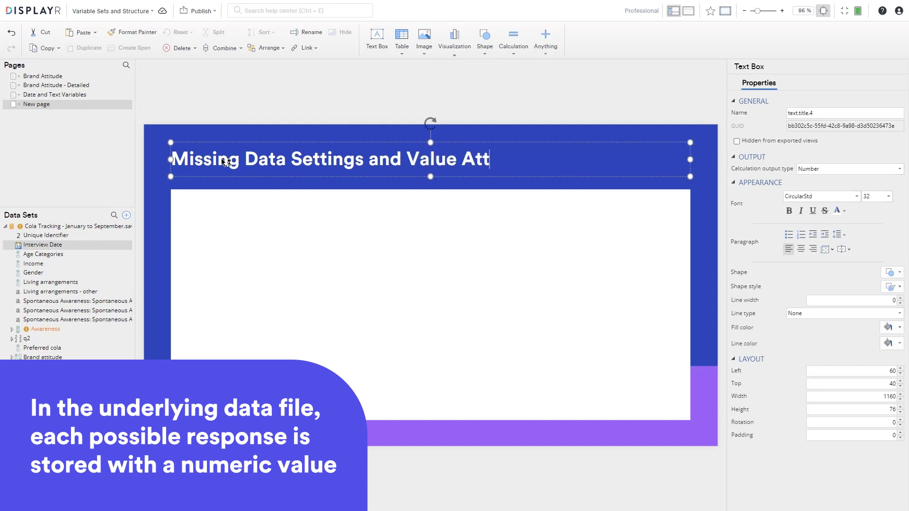
pyautogui.write('ributes')
# Step: Title the page 'Missing Data Settings and Value Attributes' and add an Age Categories table
pyautogui.click(220, 264)
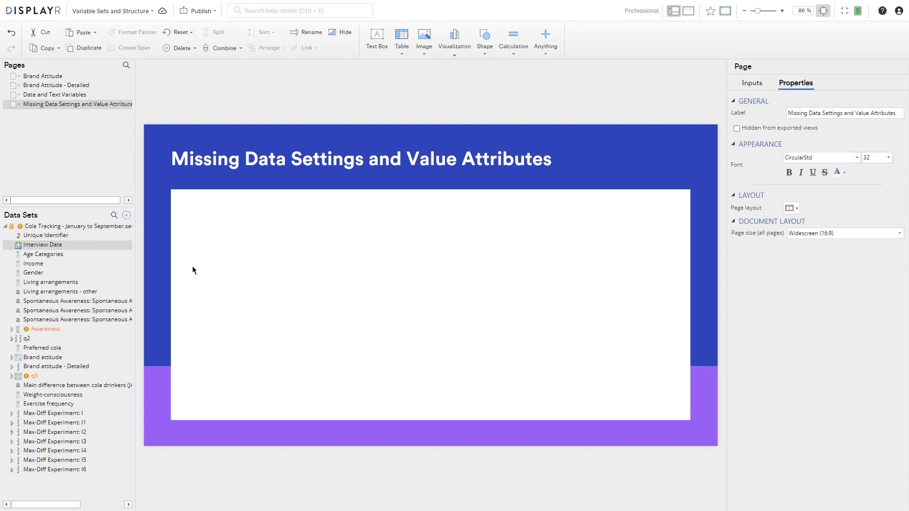
pyautogui.click(57, 256)
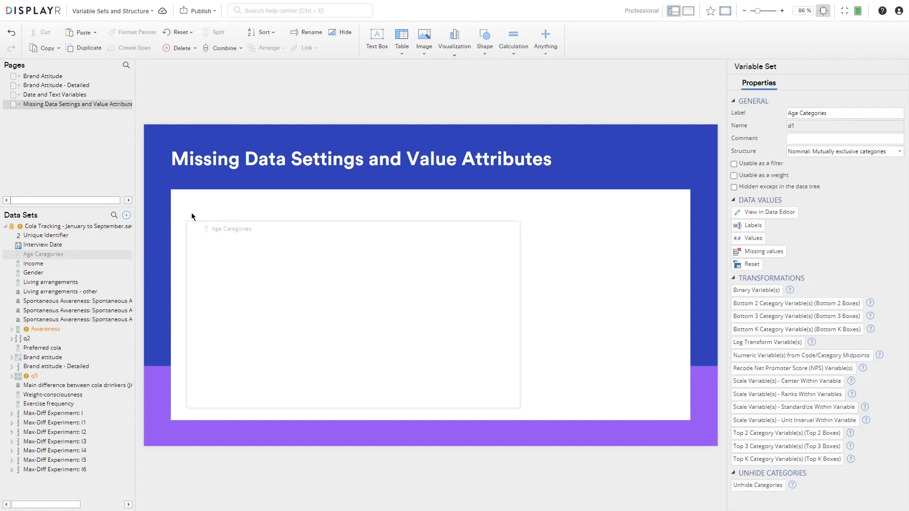
pyautogui.moveTo(57, 257); pyautogui.dragTo(195, 206)
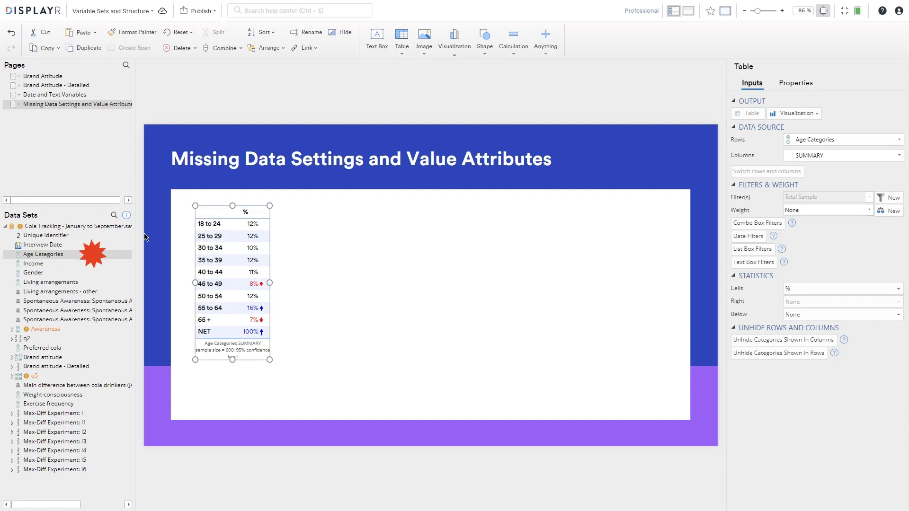
pyautogui.click(71, 252)
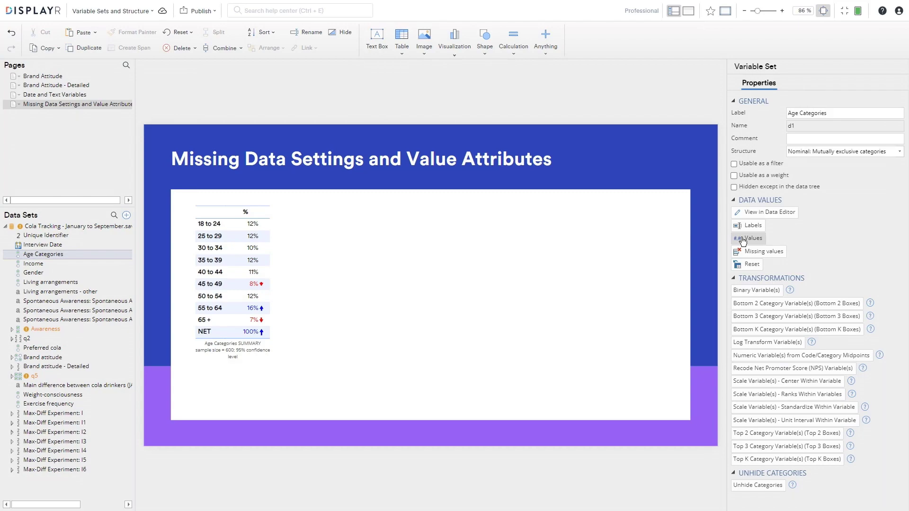
# Step: Set the 65 + Age Categories value to Exclude from analyses, leaving a 559/600 sample
pyautogui.click(742, 239)
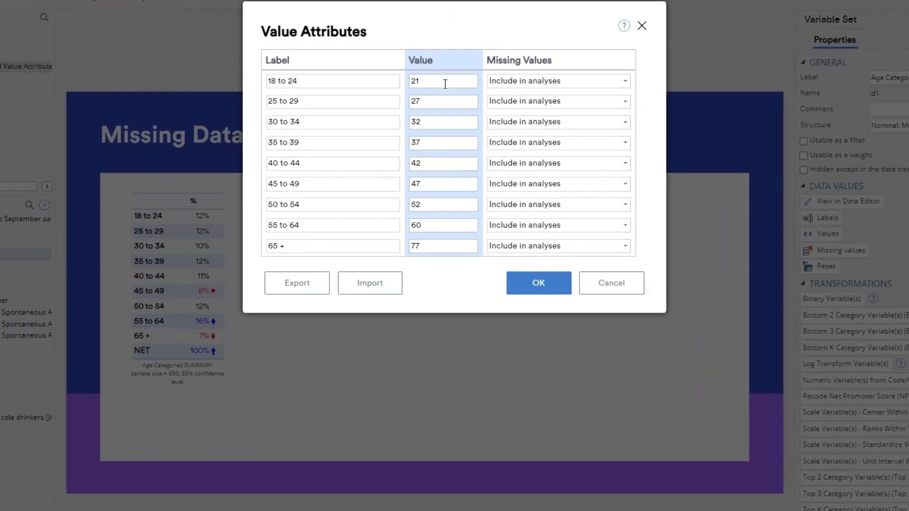
pyautogui.press('Tab')
pyautogui.click(443, 101)
pyautogui.press('Tab')
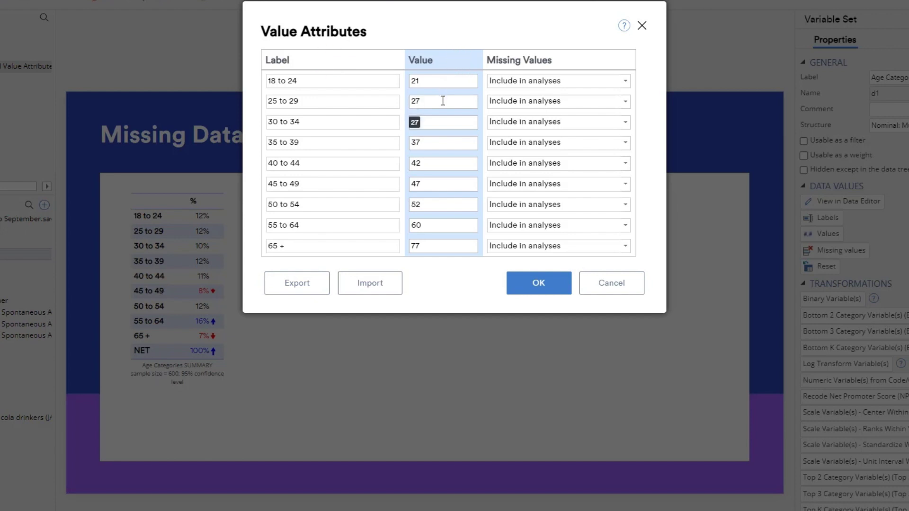
pyautogui.press('Tab')
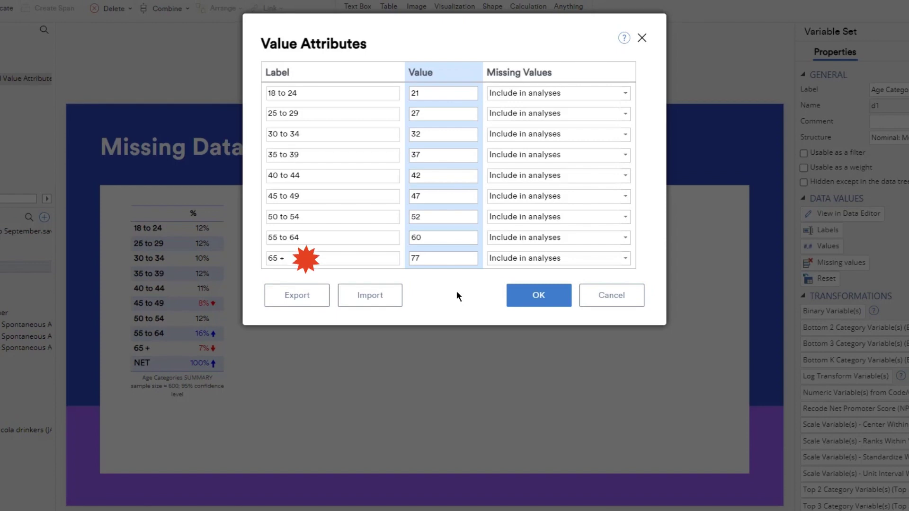
pyautogui.click(529, 257)
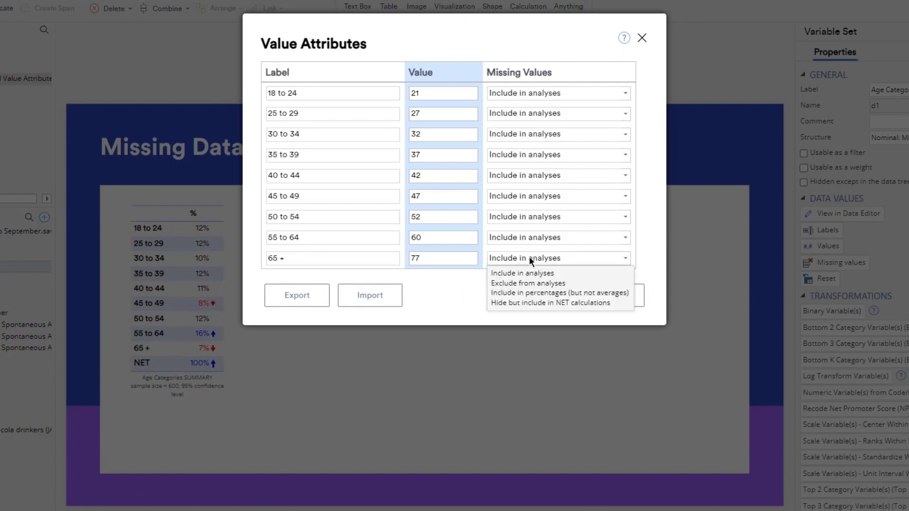
pyautogui.click(540, 284)
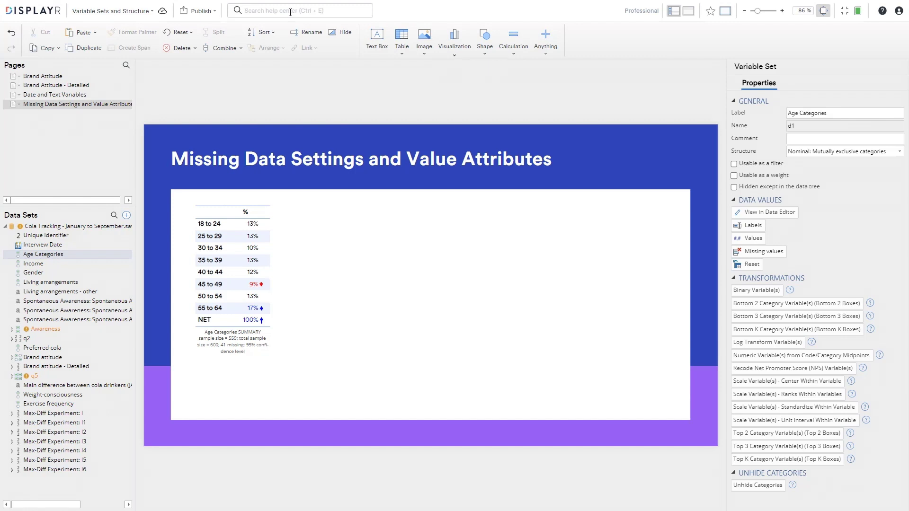
# Step: Open the help search box at the top of the window
pyautogui.click(291, 12)
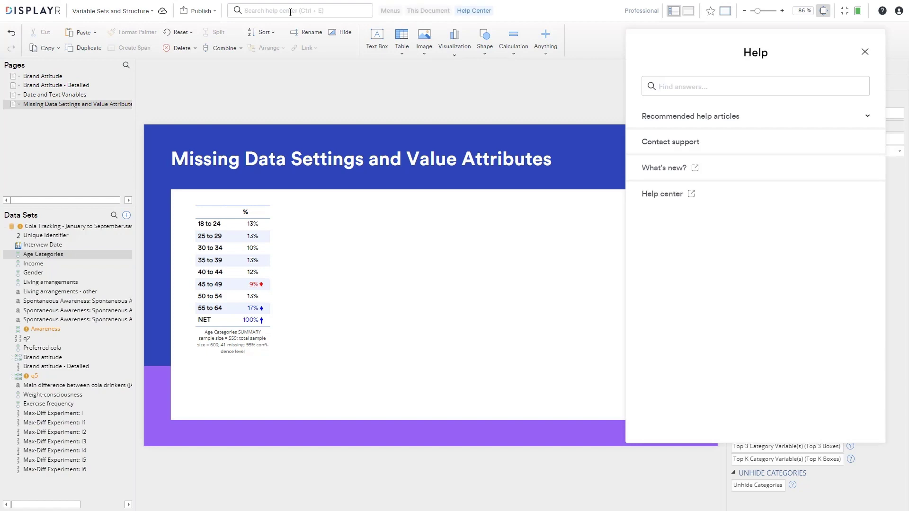
pyautogui.write('variab')
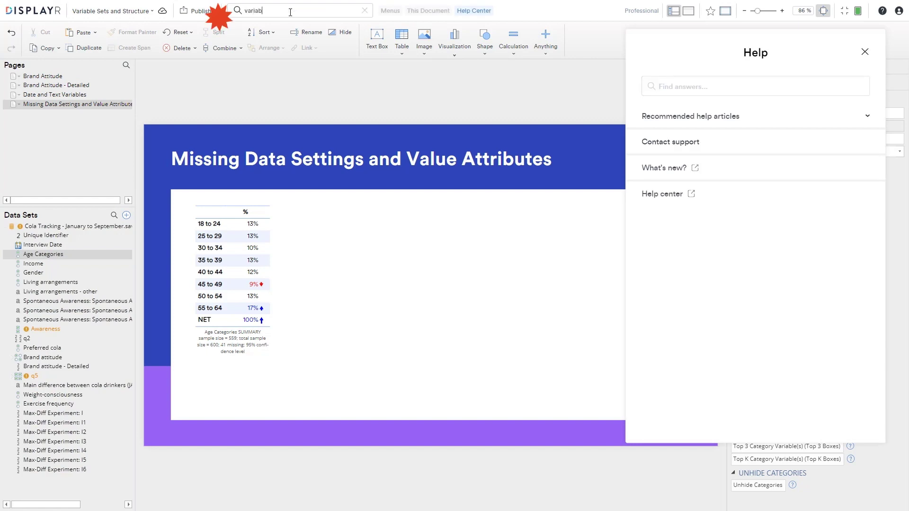
pyautogui.write('le sets')
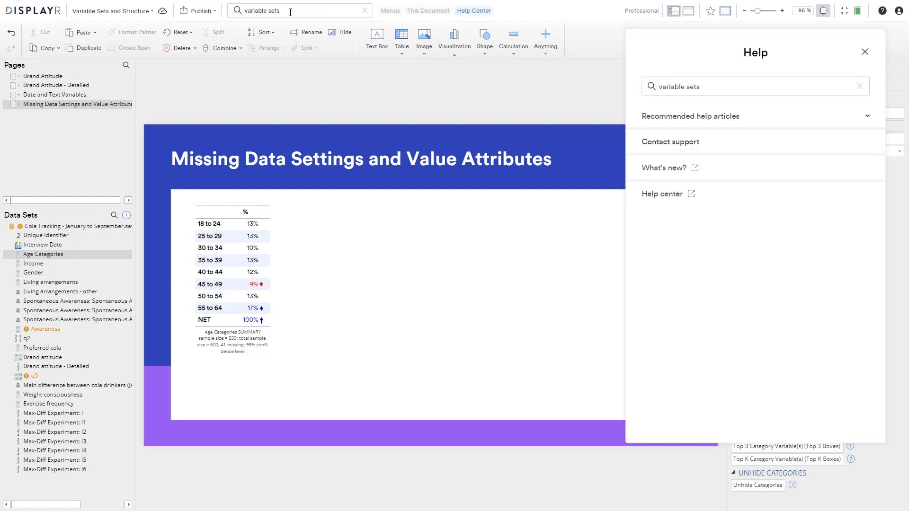